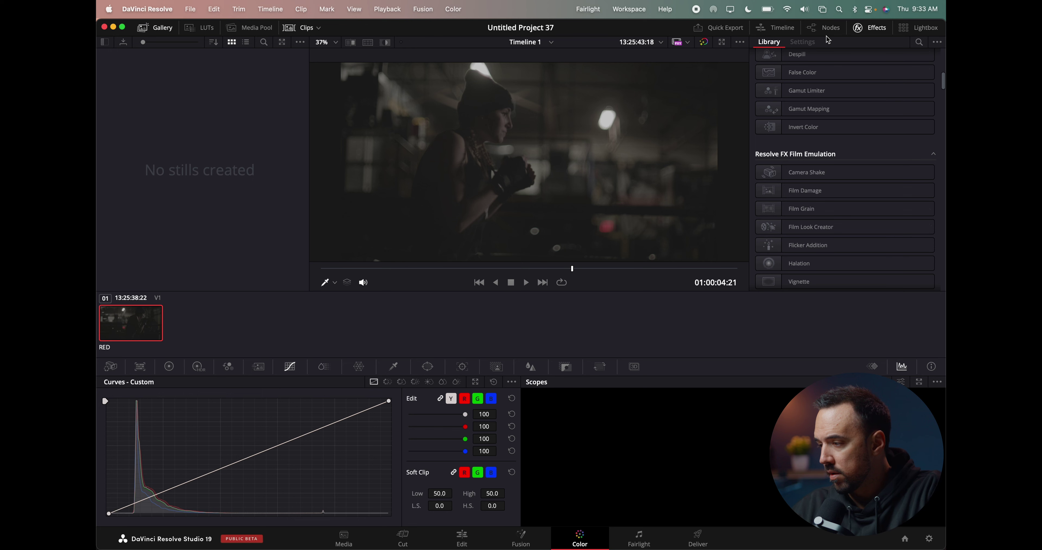
# - Apply Film Look Creator to node 01 with the Default 35mm preset and Output White Point D65
pyautogui.click(823, 29)
pyautogui.moveTo(817, 234); pyautogui.dragTo(629, 121)
pyautogui.click(851, 72)
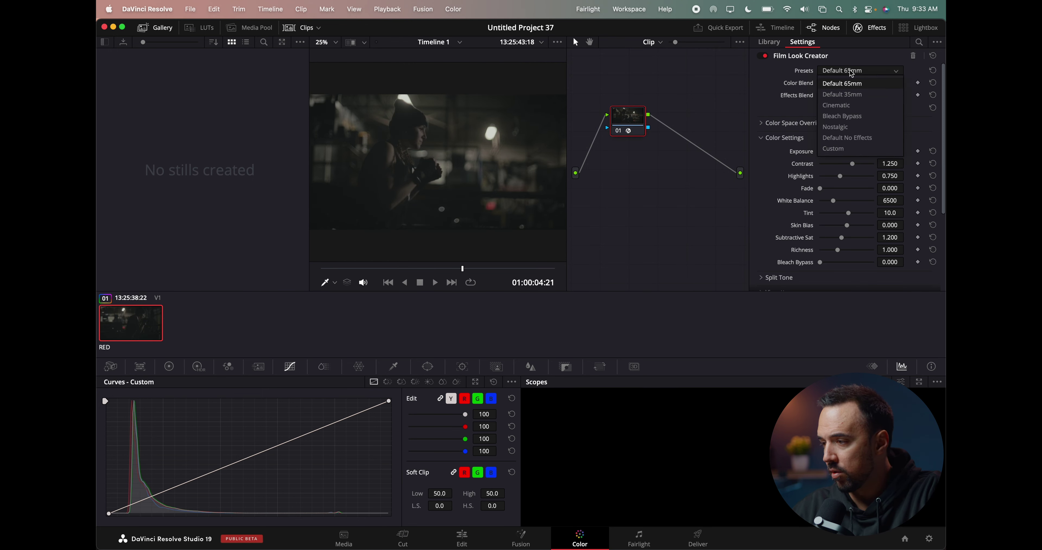
pyautogui.click(869, 95)
pyautogui.click(860, 72)
pyautogui.click(859, 87)
pyautogui.click(849, 187)
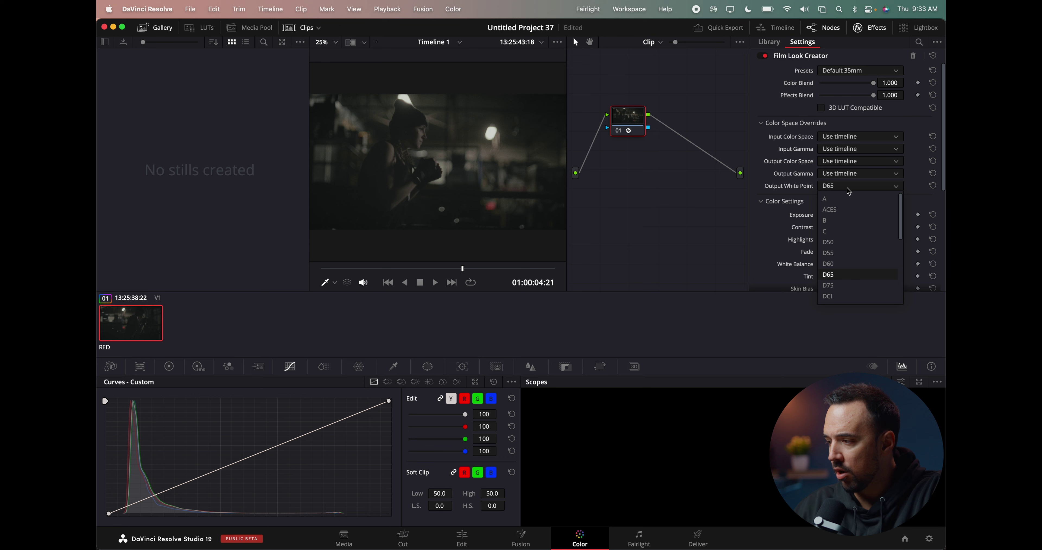
pyautogui.click(847, 254)
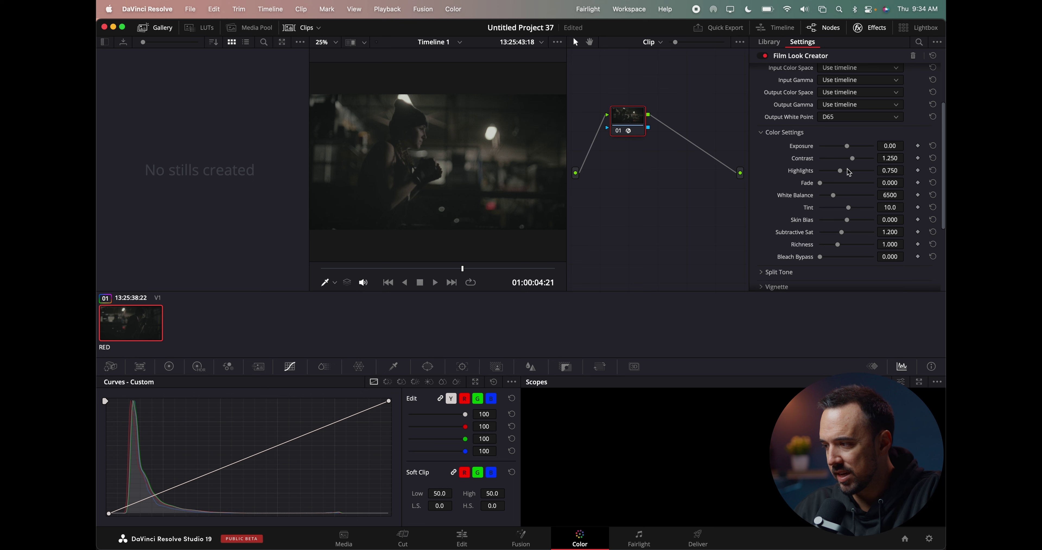
# - Lower the film look's highlights, and settle richness near 2 after trying the 3.000 maximum
pyautogui.moveTo(840, 171); pyautogui.dragTo(835, 198)
pyautogui.scroll(-2, 884, 203)
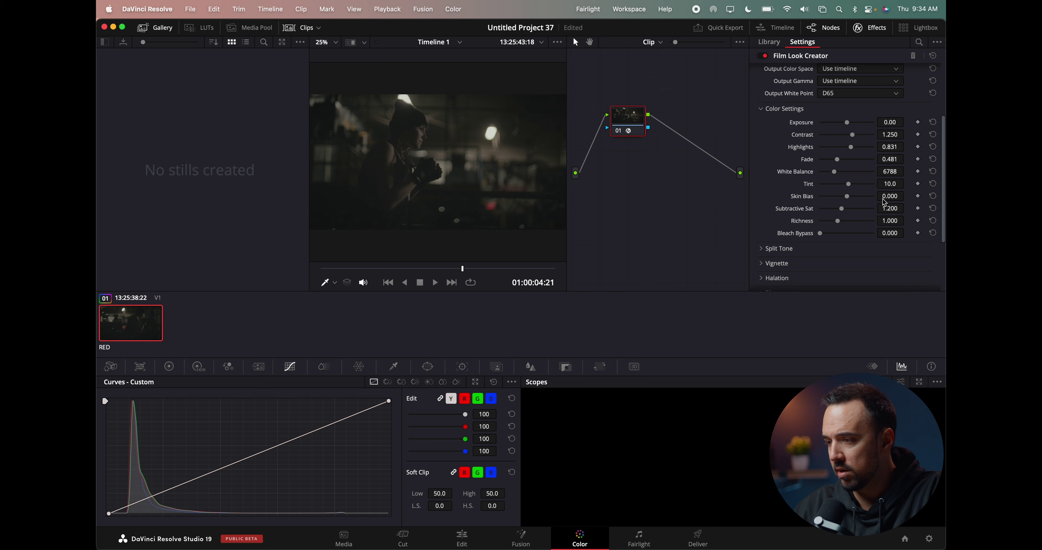
pyautogui.moveTo(848, 224); pyautogui.dragTo(890, 222)
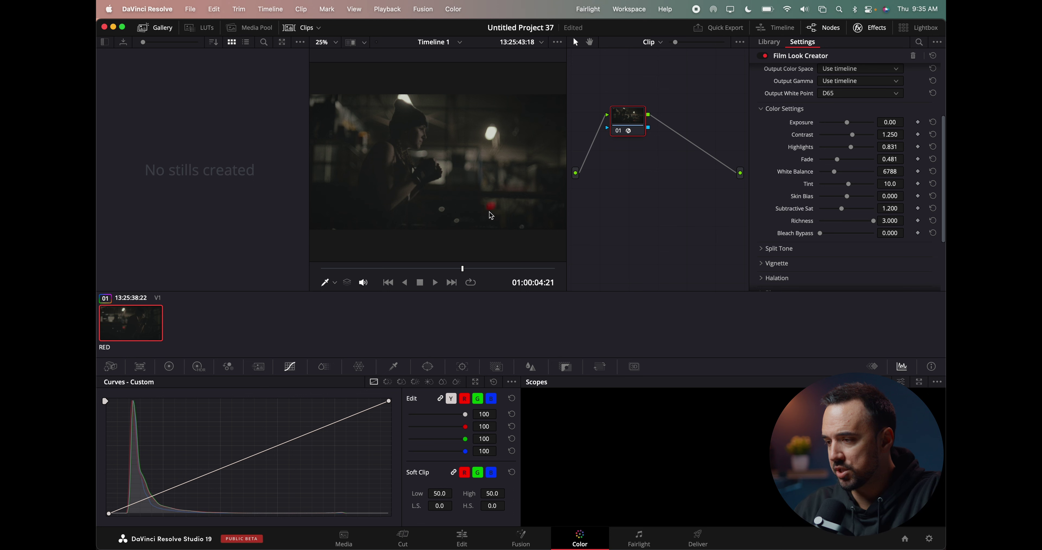
pyautogui.moveTo(872, 221)
pyautogui.mouseDown()
pyautogui.moveTo(837, 221)
pyautogui.moveTo(855, 222)
pyautogui.mouseUp()
pyautogui.scroll(-3, 846, 213)
pyautogui.click(837, 210)
pyautogui.scroll(-5, 807, 211)
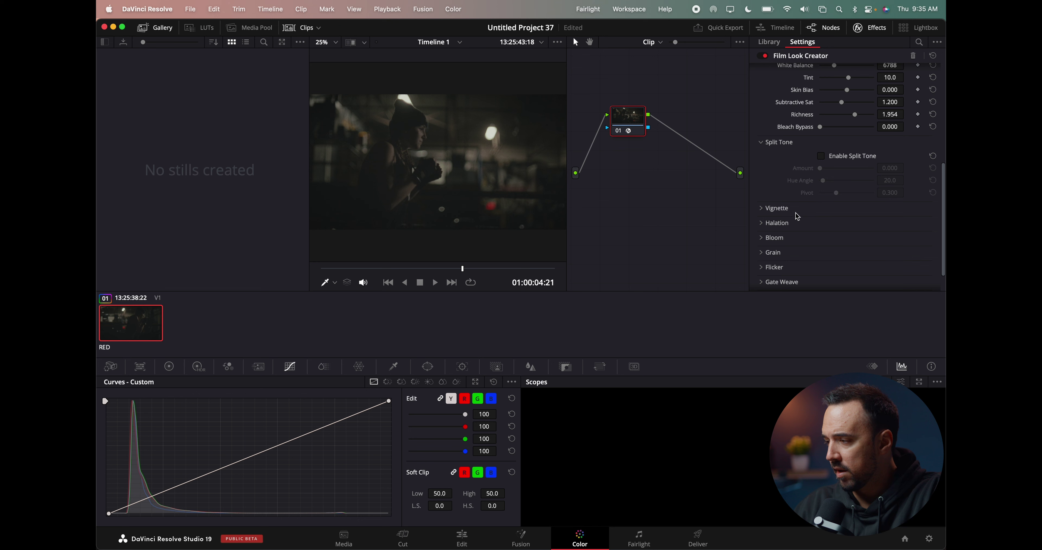
pyautogui.scroll(-2, 795, 220)
# - Inspect the grain and halation settings and disable bloom
pyautogui.click(777, 224)
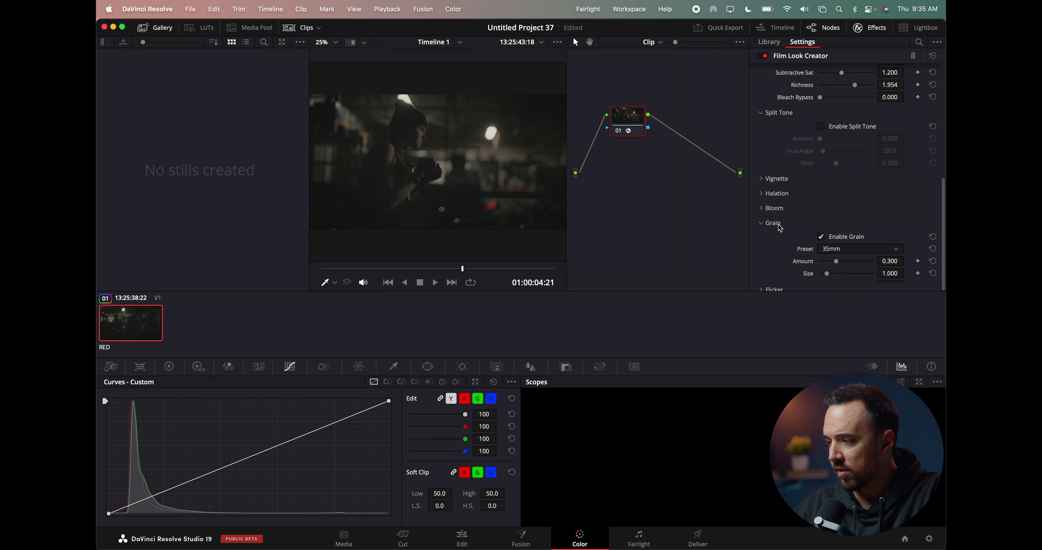
pyautogui.click(773, 195)
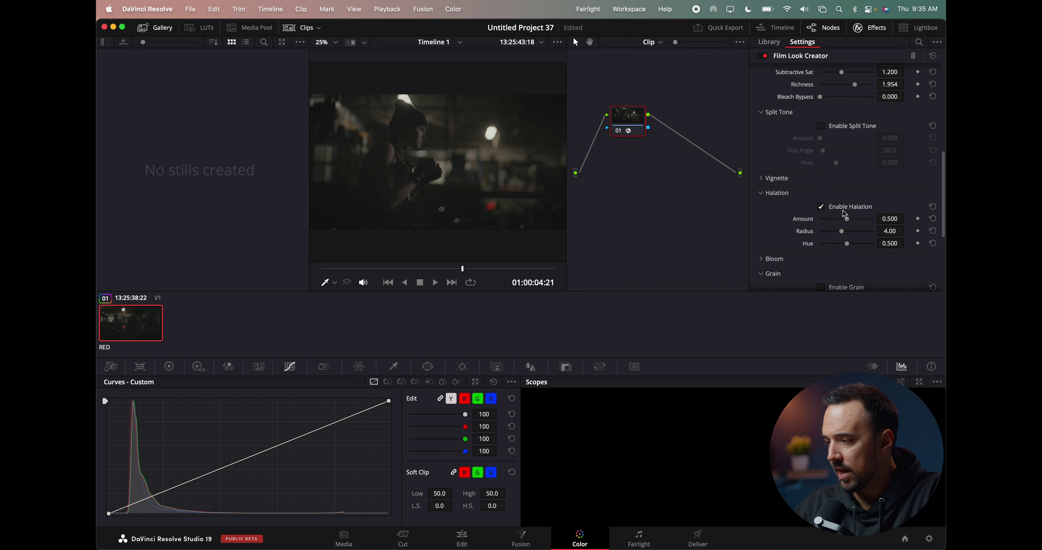
pyautogui.click(804, 193)
pyautogui.click(802, 207)
pyautogui.click(821, 221)
pyautogui.scroll(-5, 809, 218)
# - Collapse grain and bloom, then review the flicker and gate weave options
pyautogui.click(775, 185)
pyautogui.click(773, 169)
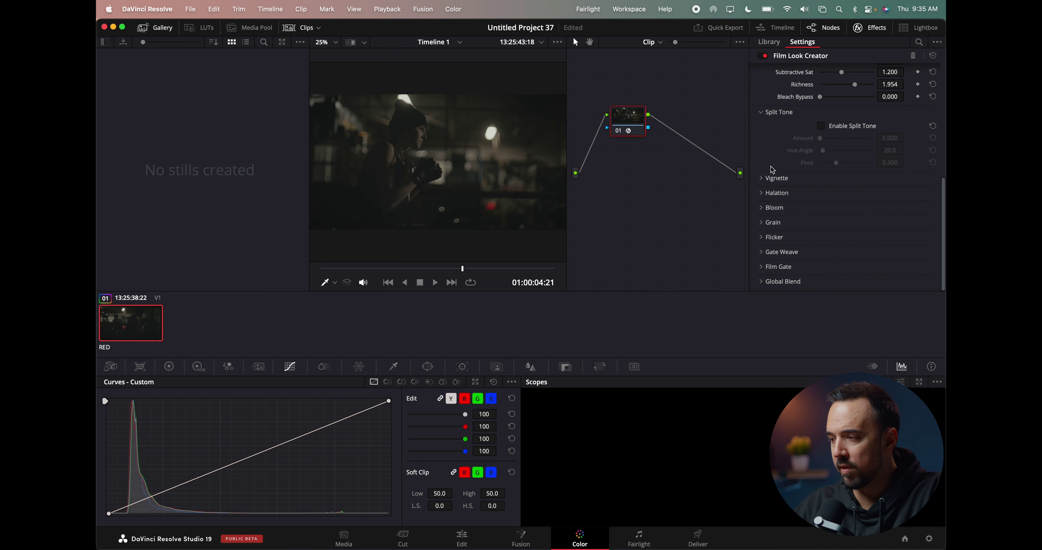
pyautogui.click(773, 238)
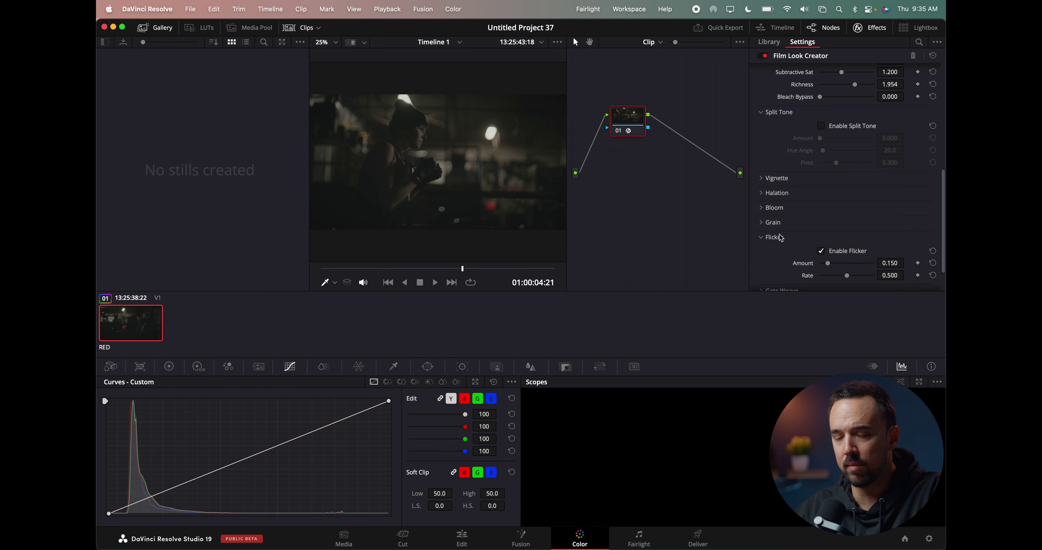
pyautogui.click(773, 238)
pyautogui.click(778, 251)
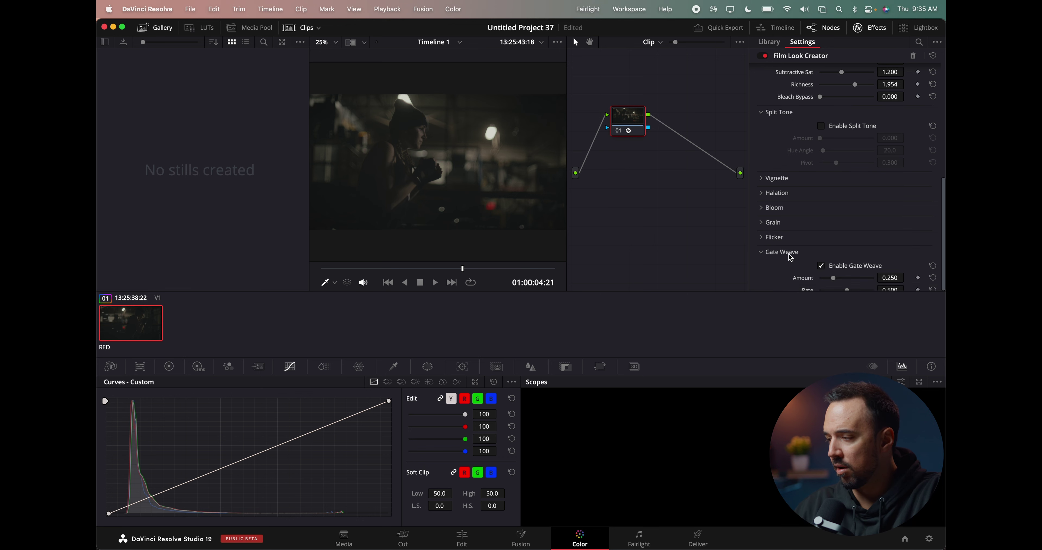
pyautogui.click(775, 250)
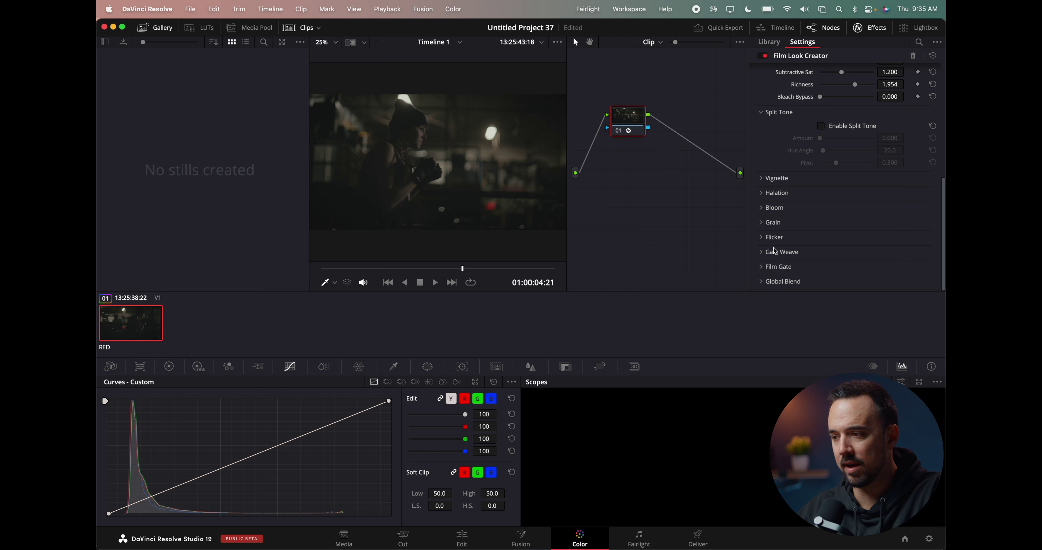
pyautogui.scroll(2, 794, 182)
# - Enable split tone, adjust its hue angle, and settle the amount around 0.614
pyautogui.click(830, 162)
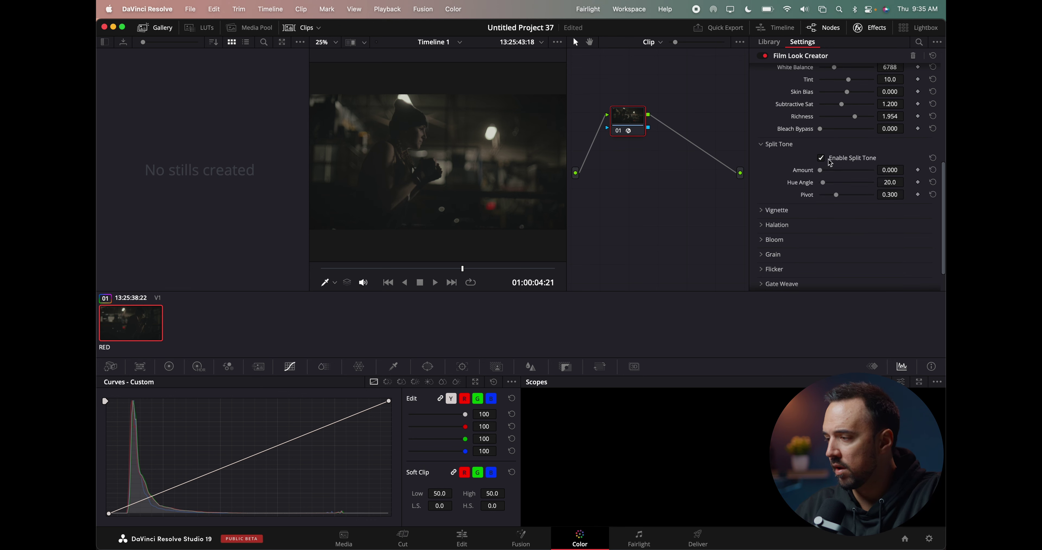
pyautogui.moveTo(846, 172); pyautogui.dragTo(862, 173)
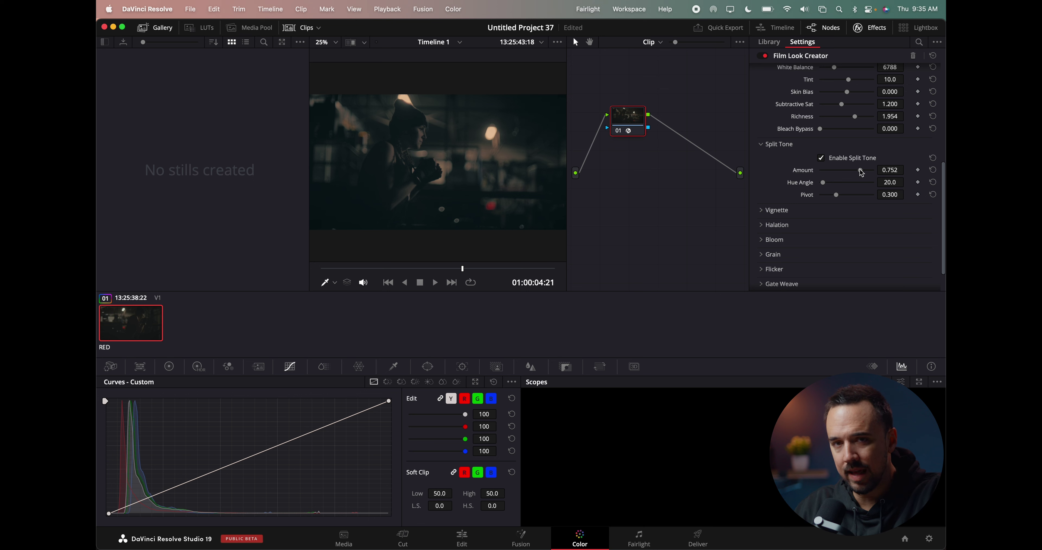
pyautogui.moveTo(862, 173); pyautogui.dragTo(848, 175)
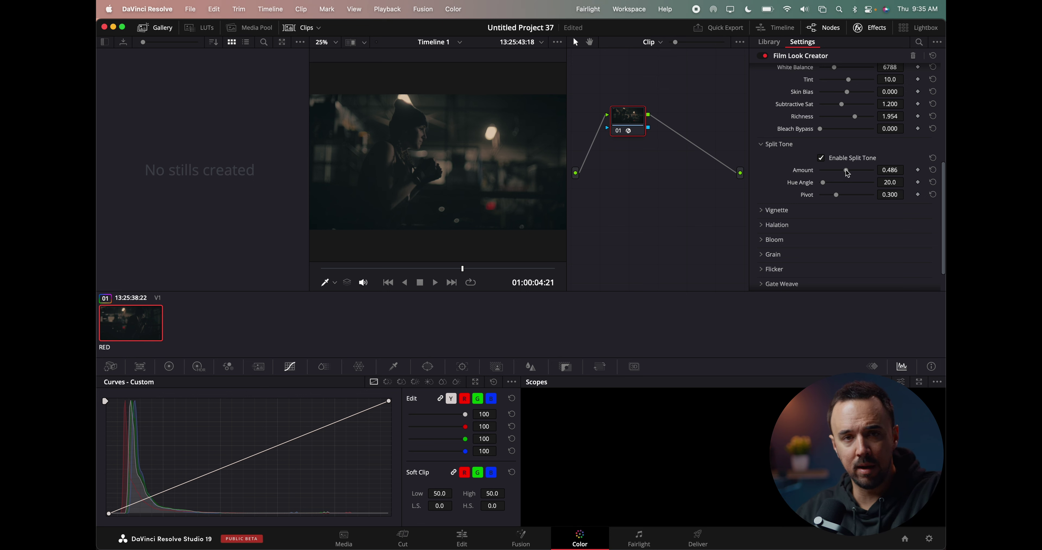
pyautogui.moveTo(823, 183); pyautogui.dragTo(834, 182)
pyautogui.moveTo(834, 183); pyautogui.dragTo(843, 182)
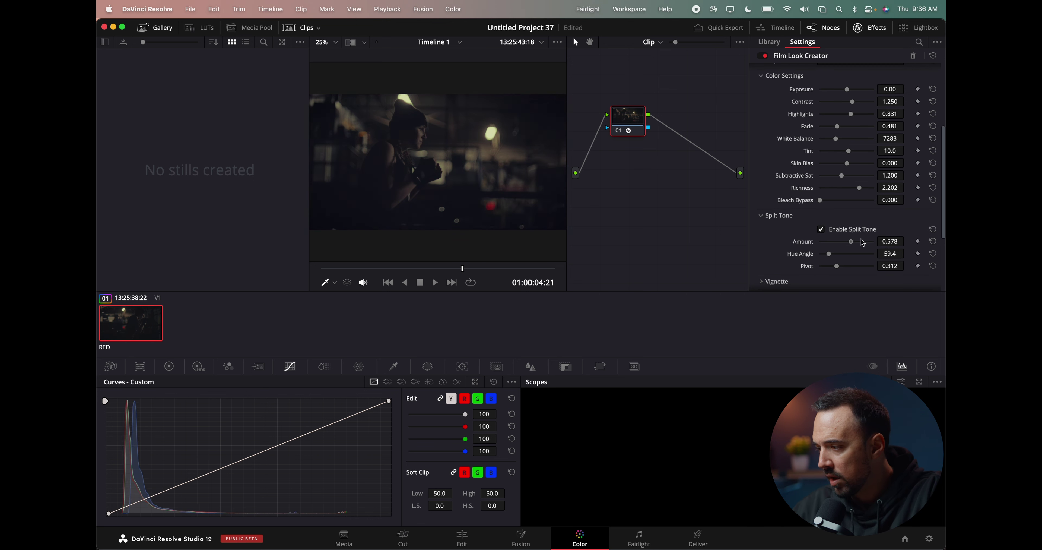
pyautogui.moveTo(847, 245); pyautogui.dragTo(837, 259)
pyautogui.scroll(4, 874, 83)
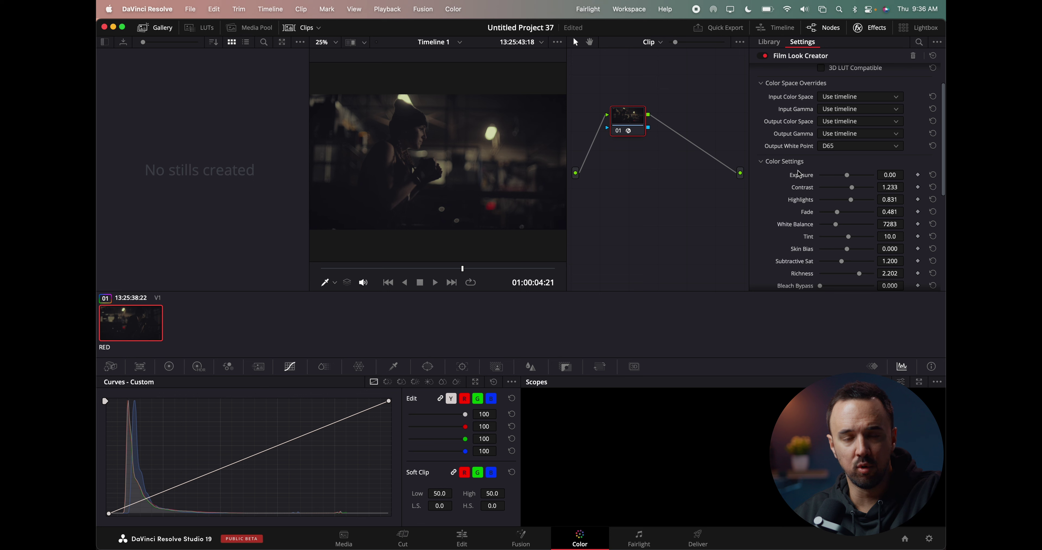
# - Raise the film look's contrast and set exposure to 0.32 after trying 0.41
pyautogui.click(858, 187)
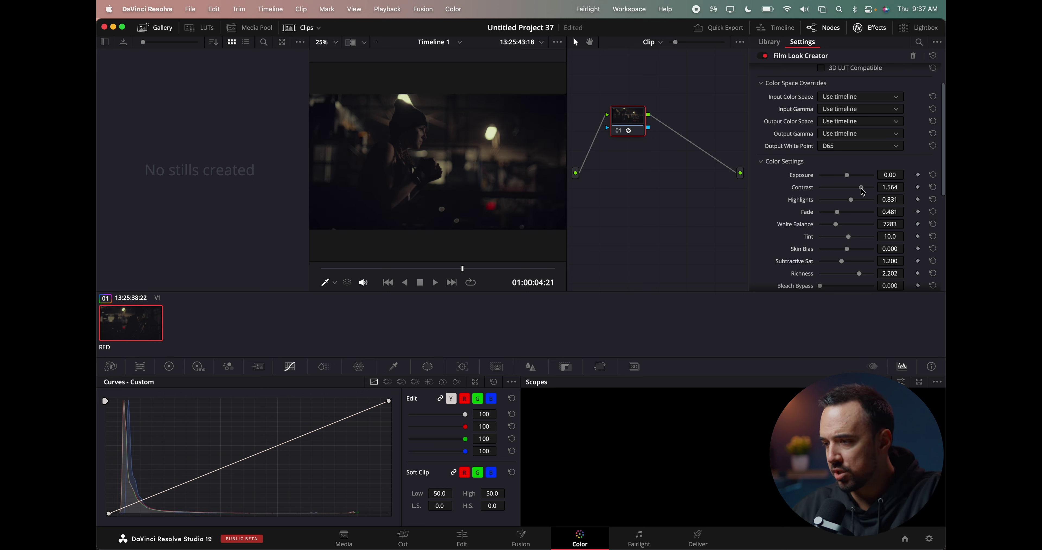
pyautogui.click(849, 176)
pyautogui.moveTo(851, 181); pyautogui.dragTo(856, 191)
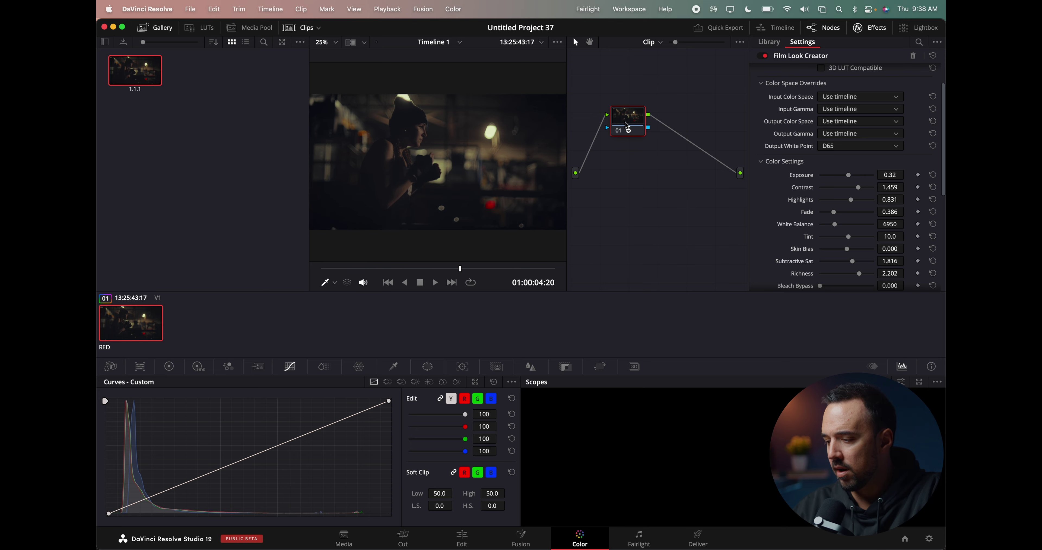
# - Reset node 01's grade and apply Dehancer Pro 6.3.0 to it instead
pyautogui.rightClick(643, 126)
pyautogui.click(670, 137)
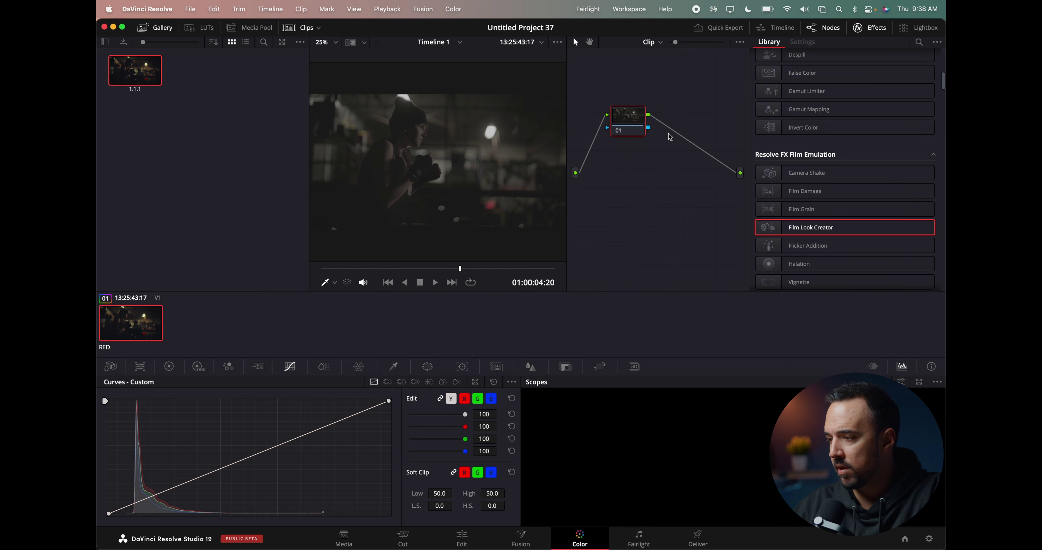
pyautogui.scroll(-20, 804, 250)
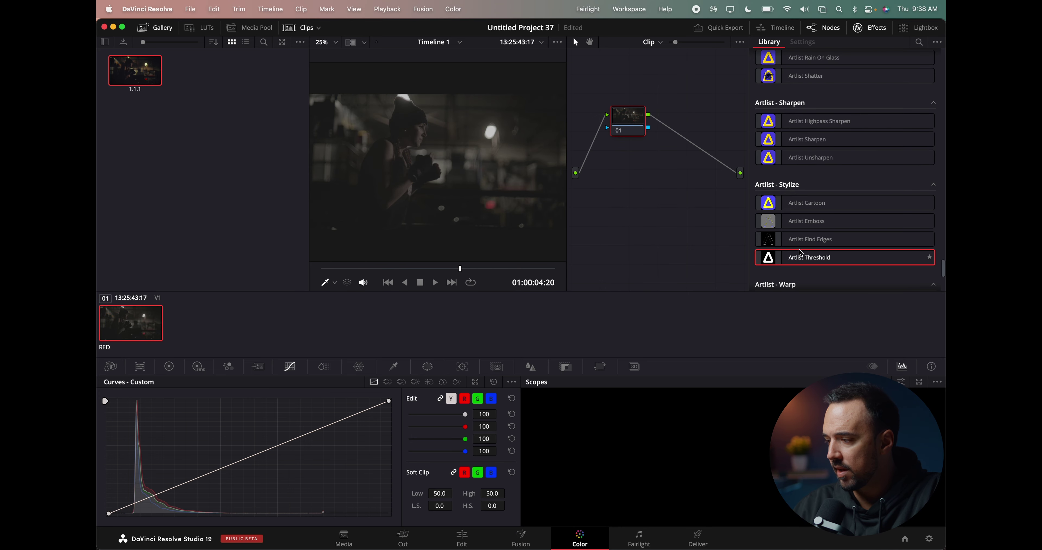
pyautogui.scroll(-5, 801, 253)
pyautogui.moveTo(817, 165); pyautogui.dragTo(633, 117)
pyautogui.scroll(3, 830, 118)
pyautogui.click(848, 85)
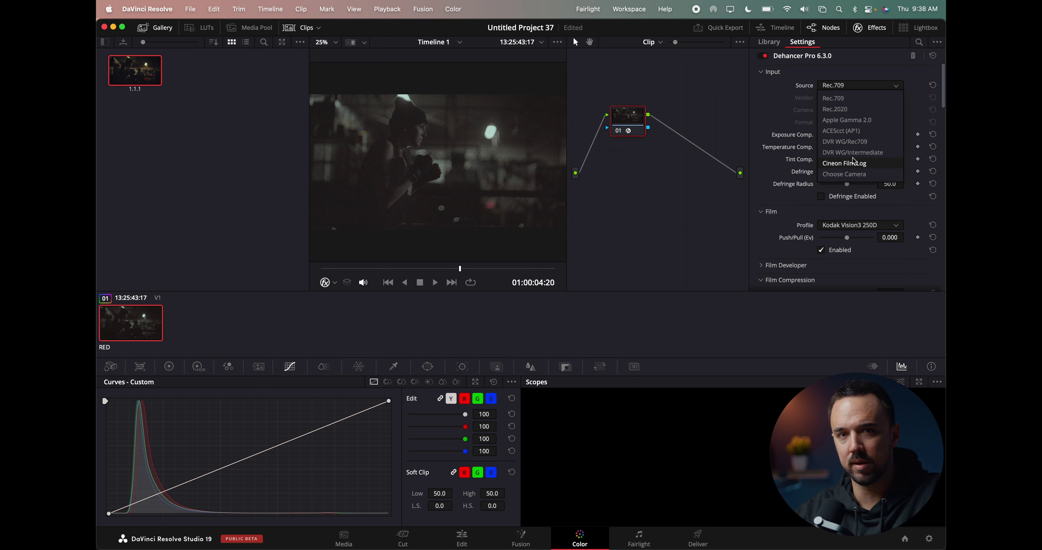
# - Set Dehancer's input source to the Sony Cinema Line FX3 camera
pyautogui.click(854, 173)
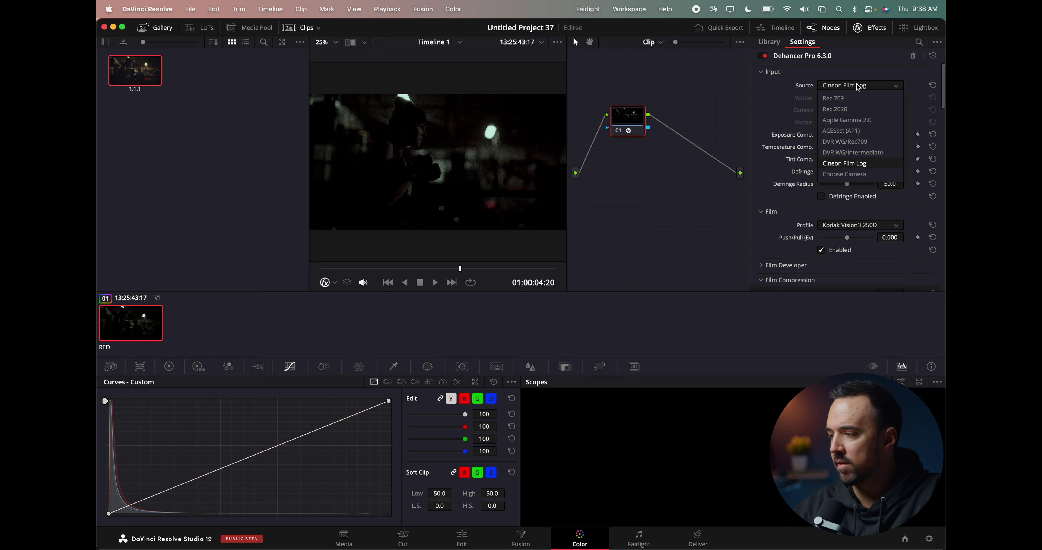
pyautogui.click(853, 98)
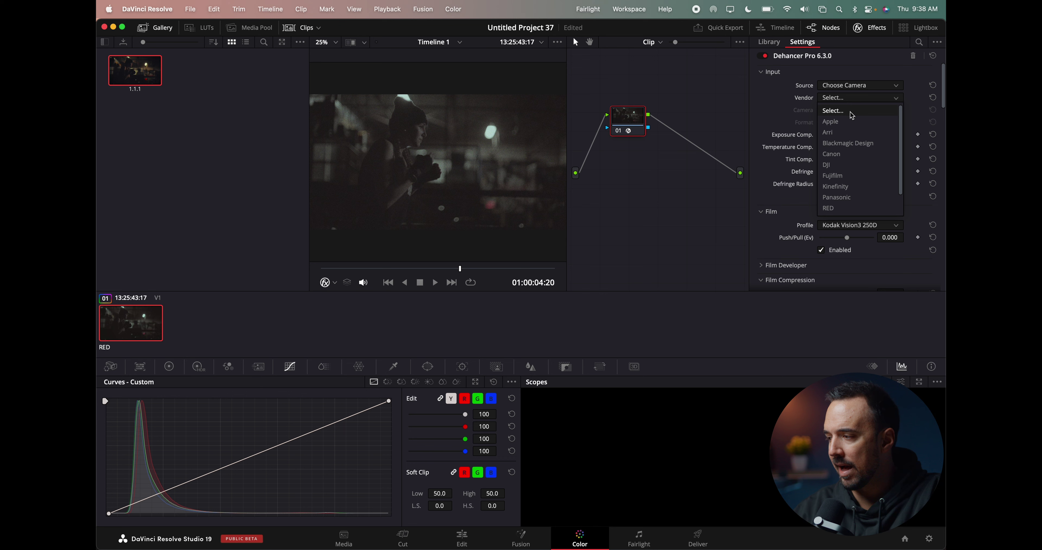
pyautogui.click(844, 211)
pyautogui.click(853, 110)
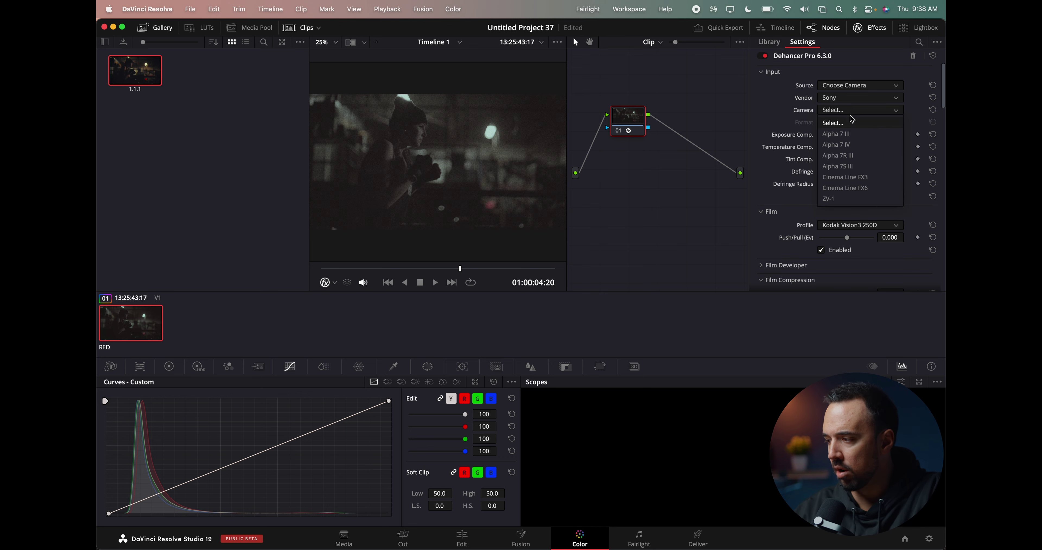
pyautogui.click(856, 141)
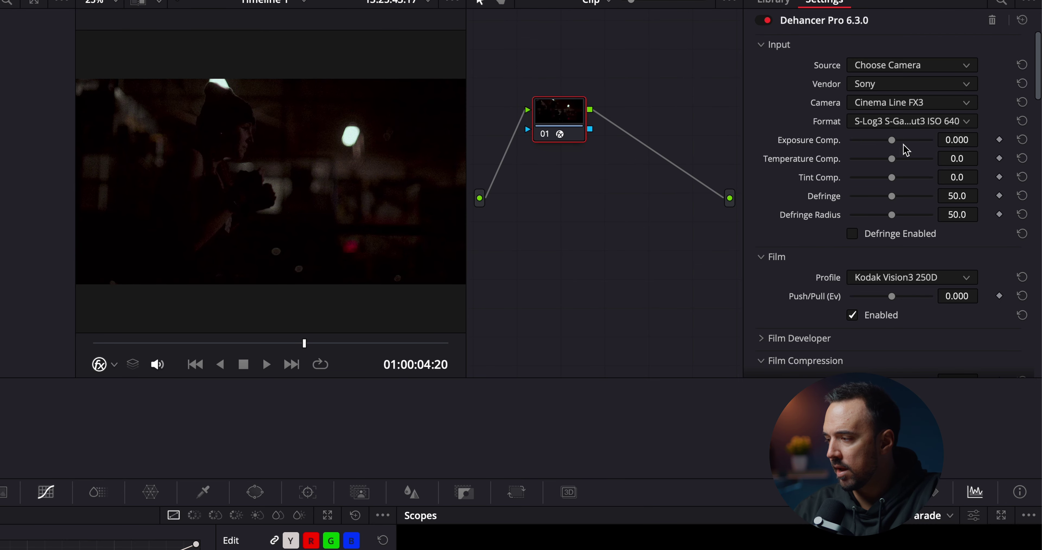
# - Set exposure compensation to 2.505 and switch off the film stock emulation
pyautogui.moveTo(892, 139); pyautogui.dragTo(883, 166)
pyautogui.click(861, 317)
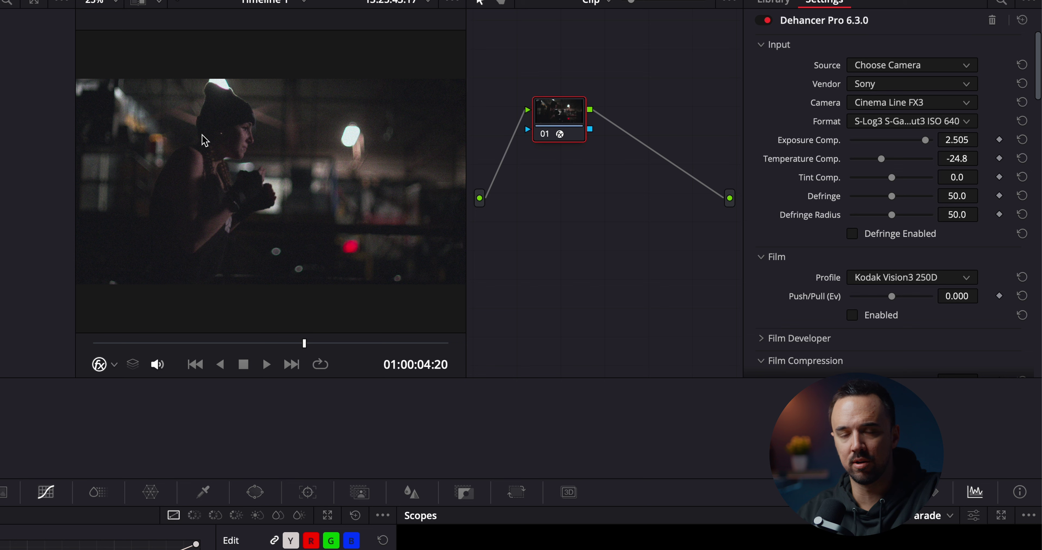
pyautogui.scroll(-1, 881, 161)
pyautogui.scroll(1, 849, 172)
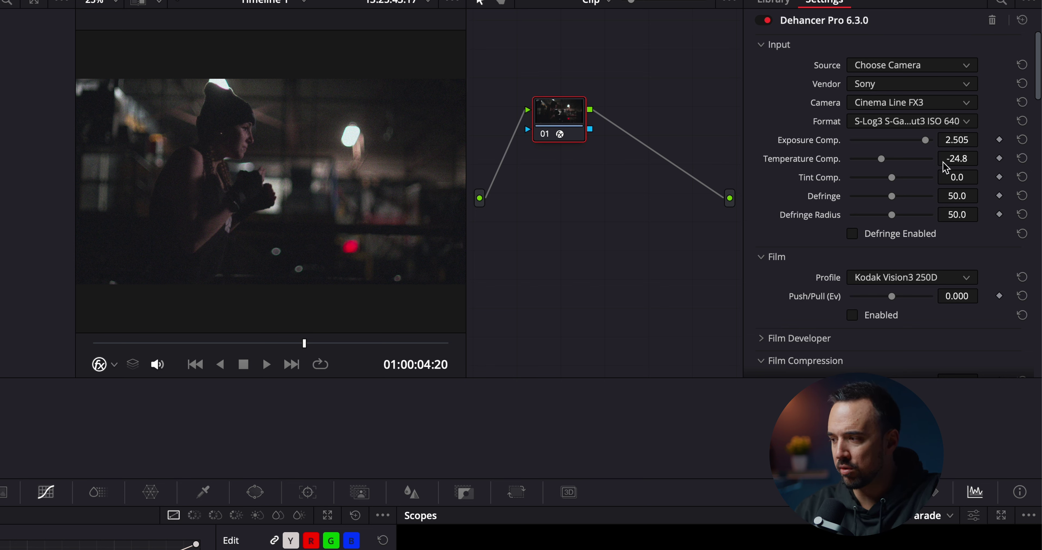
pyautogui.scroll(-3, 847, 247)
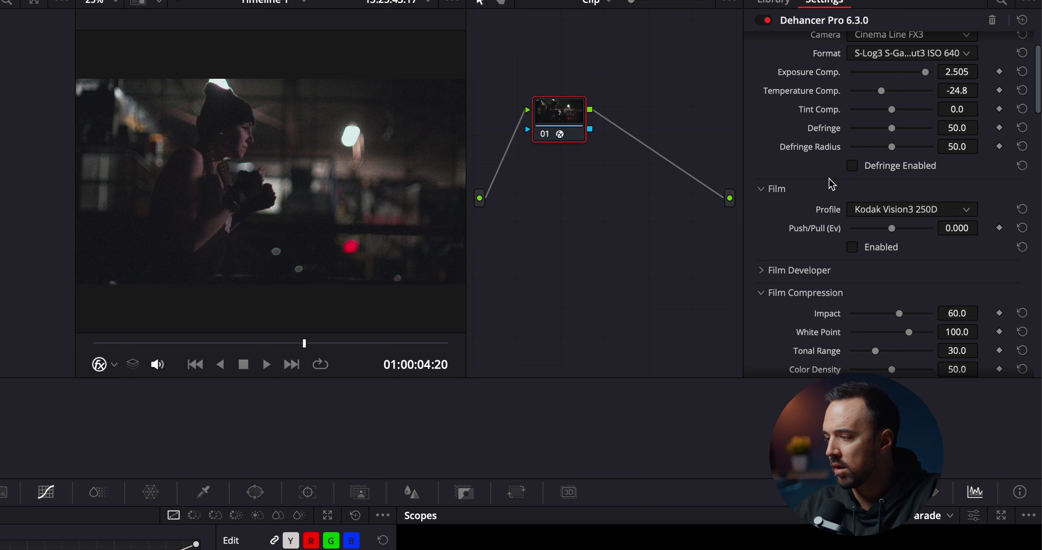
# - Expand Film Developer and set the print to Kodak 2383 Print Film after trying Fujifilm 3513
pyautogui.scroll(-2, 837, 211)
pyautogui.click(856, 244)
pyautogui.scroll(-1, 869, 246)
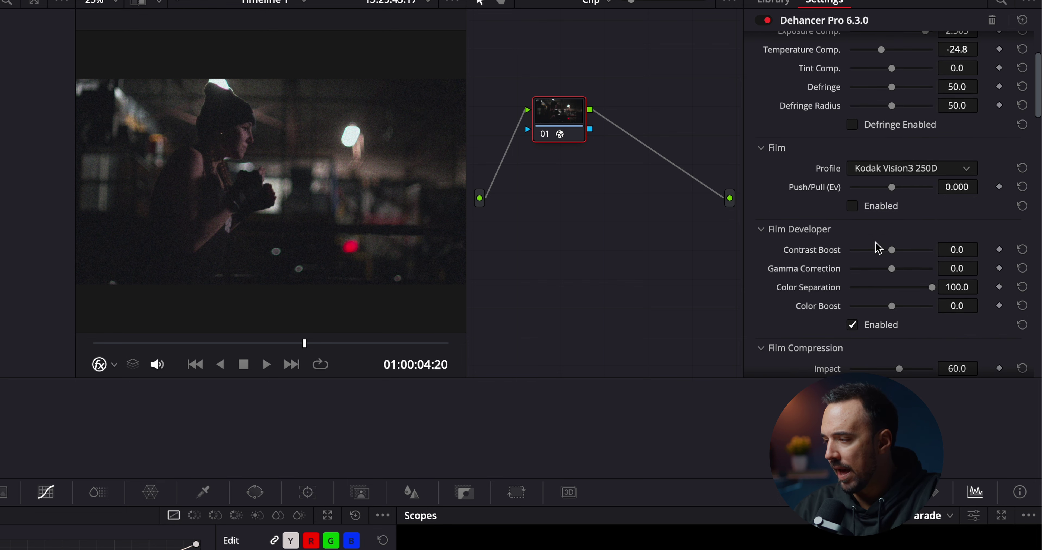
pyautogui.scroll(-14, 849, 258)
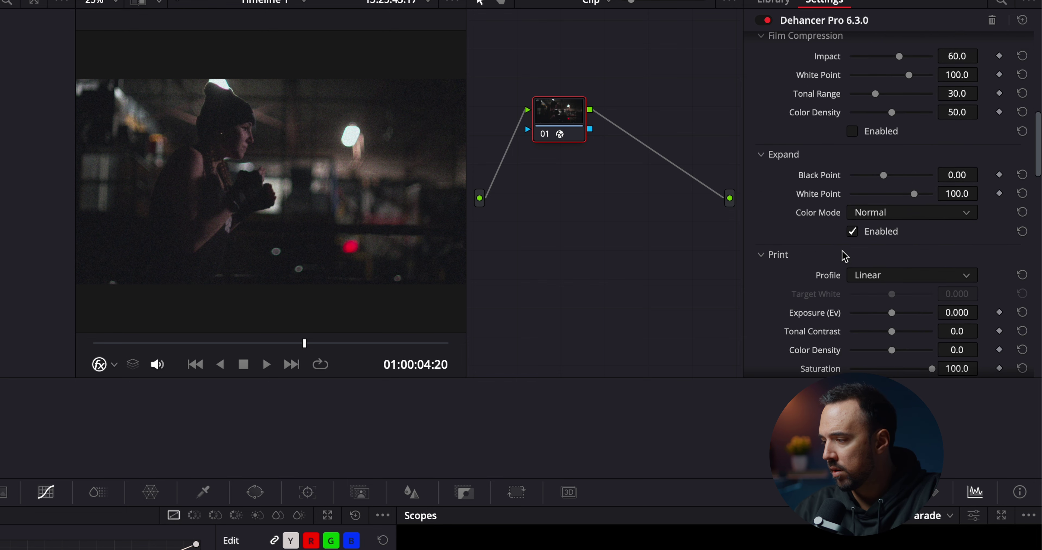
pyautogui.click(884, 262)
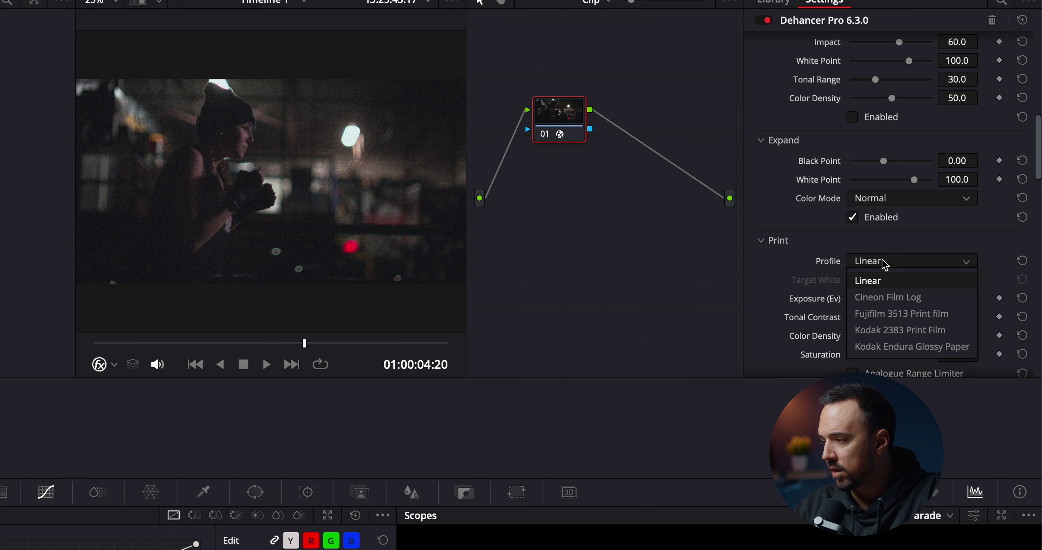
pyautogui.click(908, 313)
pyautogui.click(913, 260)
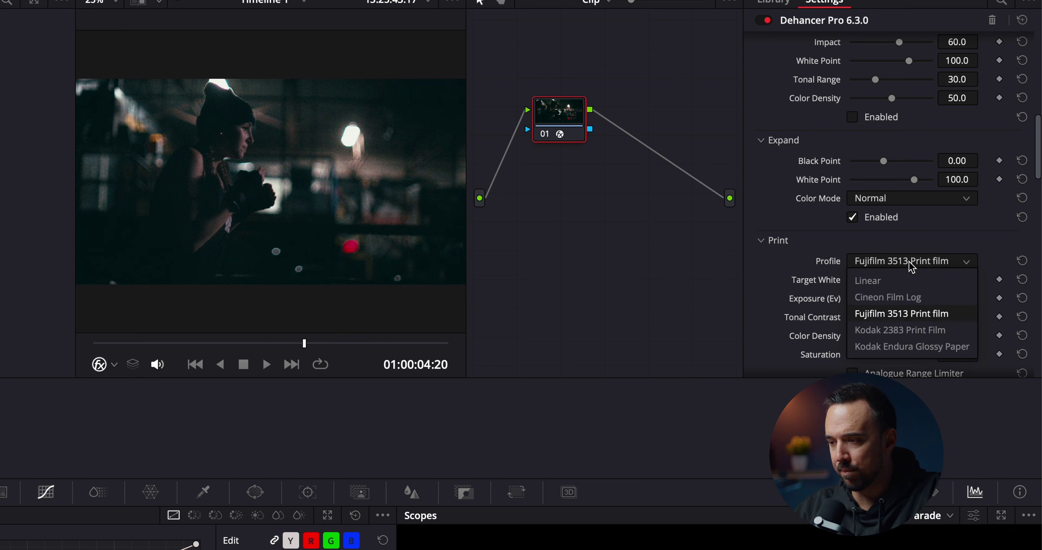
pyautogui.click(900, 329)
pyautogui.click(898, 262)
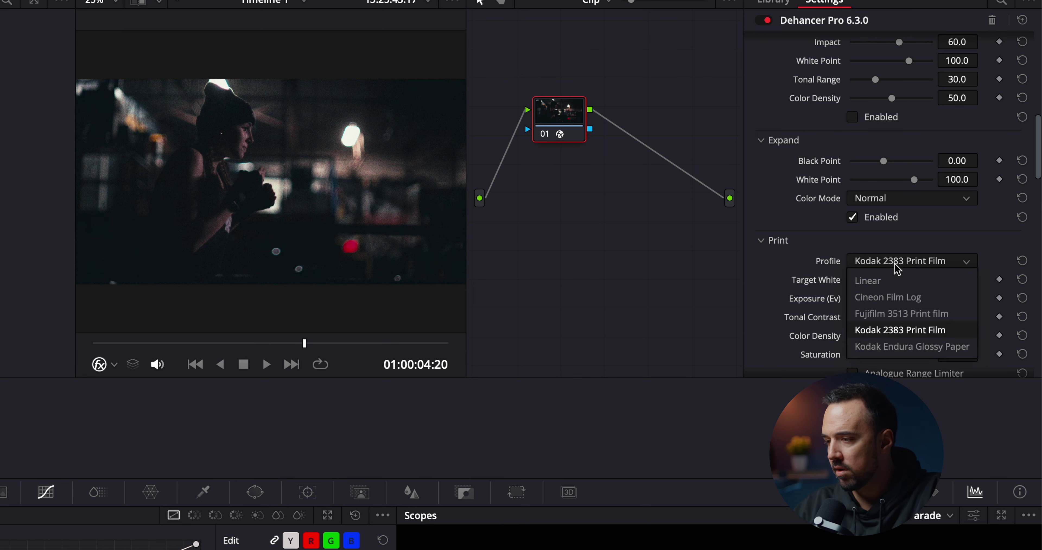
pyautogui.scroll(-10, 900, 261)
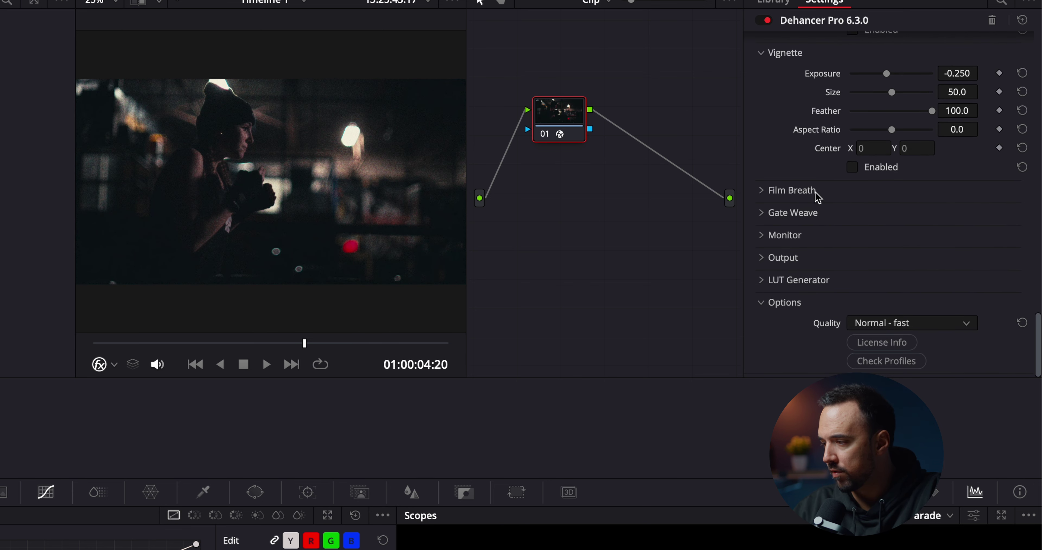
pyautogui.scroll(10, 819, 198)
pyautogui.scroll(8, 817, 197)
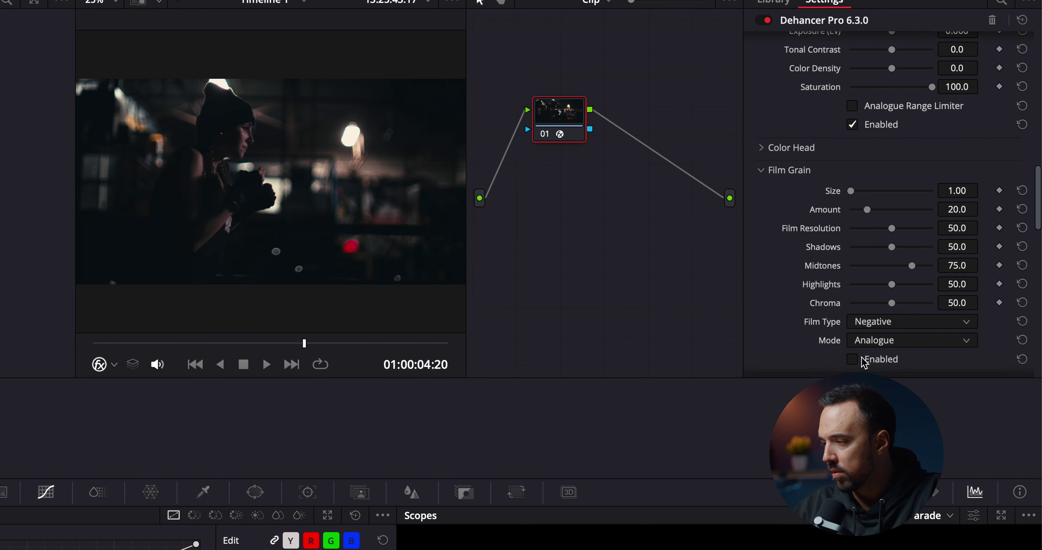
# - Brighten the print exposure to about 0.47 and shift the Color Head shadows tone to 28.4
pyautogui.click(799, 169)
pyautogui.scroll(3, 857, 135)
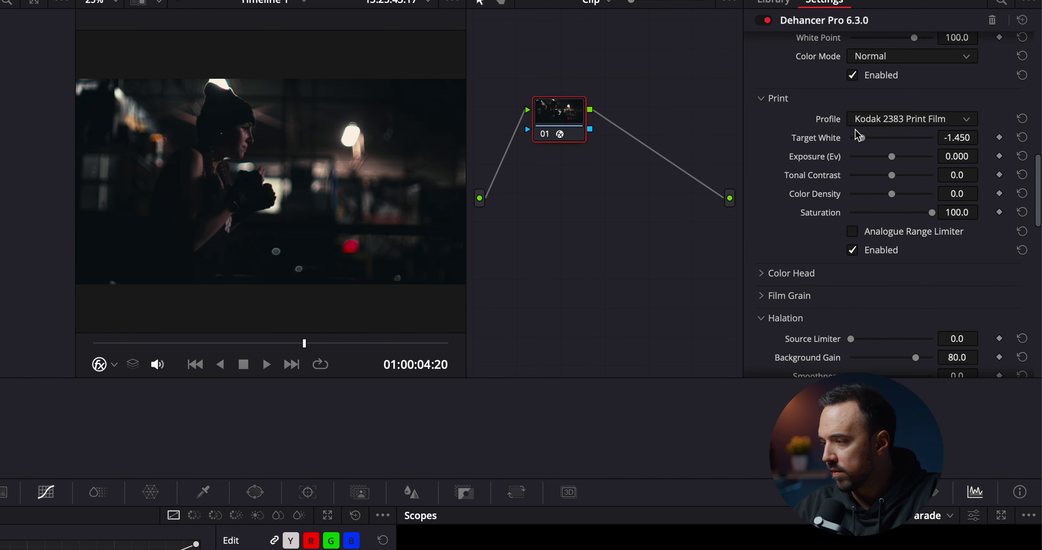
pyautogui.moveTo(891, 157); pyautogui.dragTo(894, 158)
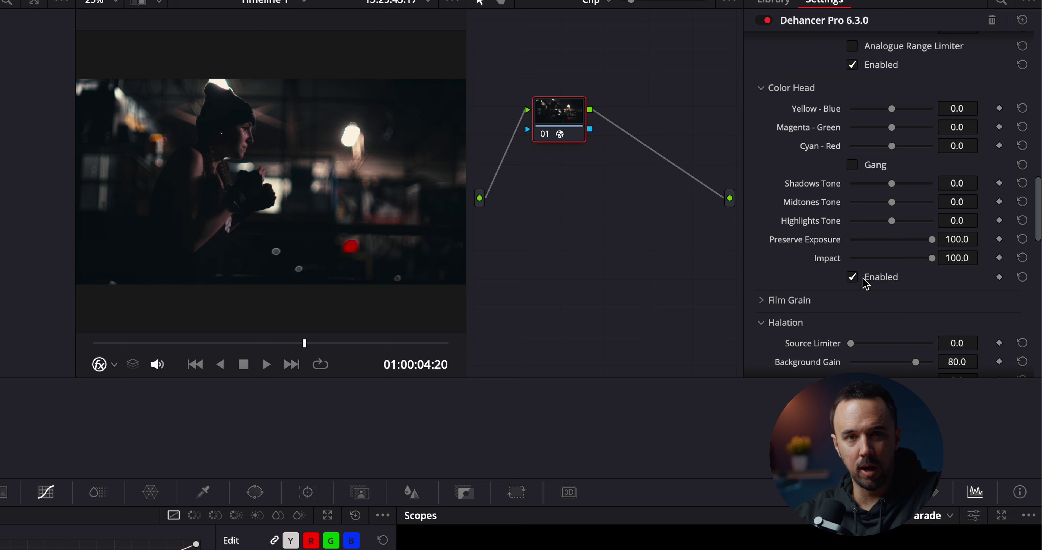
pyautogui.moveTo(891, 183); pyautogui.dragTo(915, 227)
pyautogui.scroll(5, 855, 272)
pyautogui.scroll(-4, 876, 260)
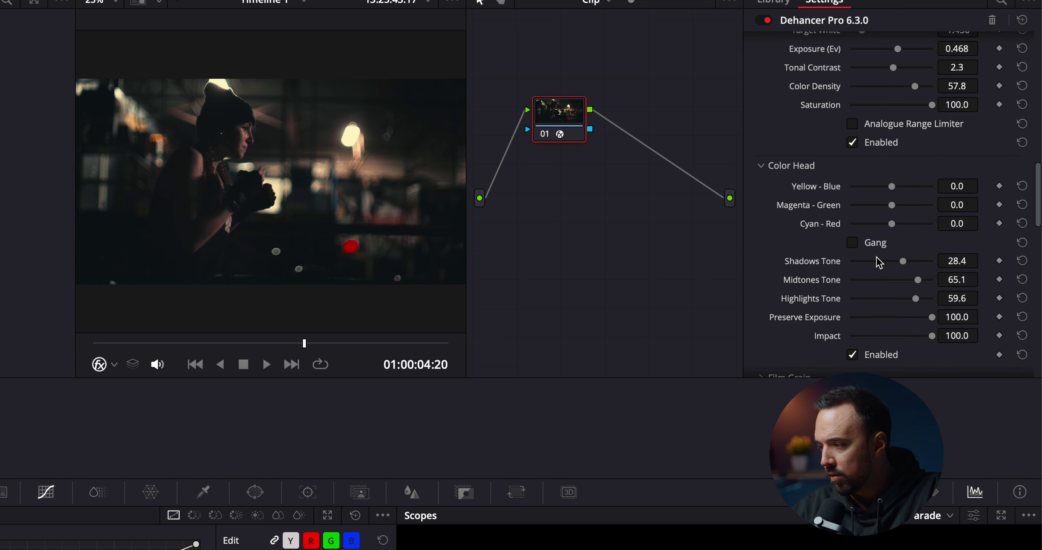
pyautogui.click(842, 166)
pyautogui.scroll(10, 842, 166)
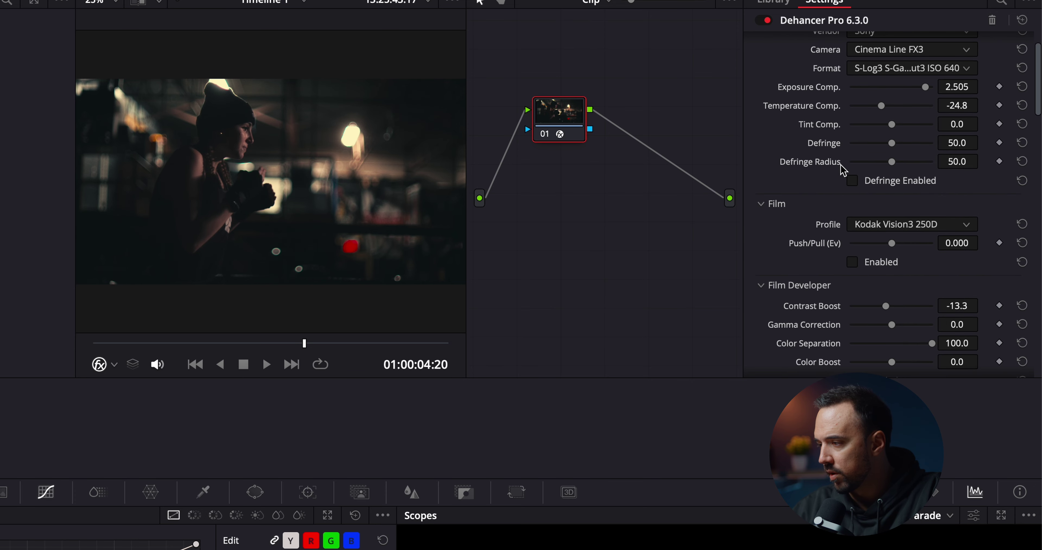
# - Enable film stock emulation, try Kodak Portra 160VC and Portra 800, and push about 0.24
pyautogui.click(878, 262)
pyautogui.click(893, 228)
pyautogui.click(897, 282)
pyautogui.click(898, 222)
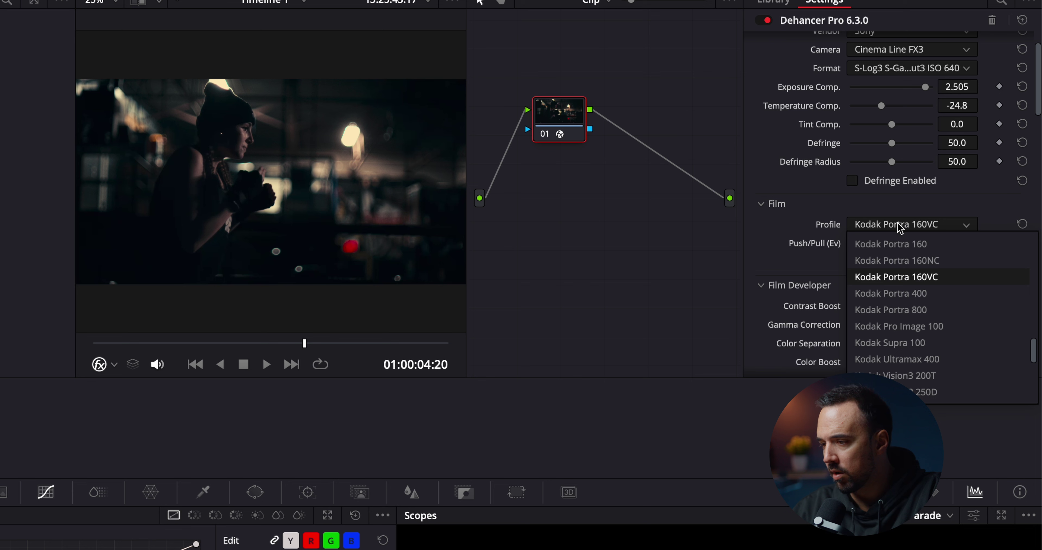
pyautogui.click(896, 361)
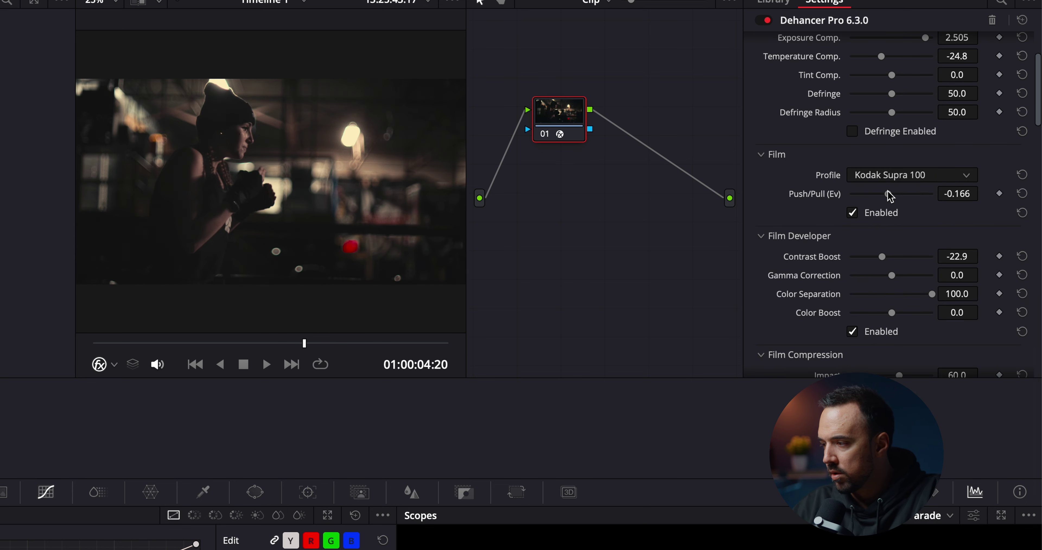
pyautogui.moveTo(890, 197); pyautogui.dragTo(902, 197)
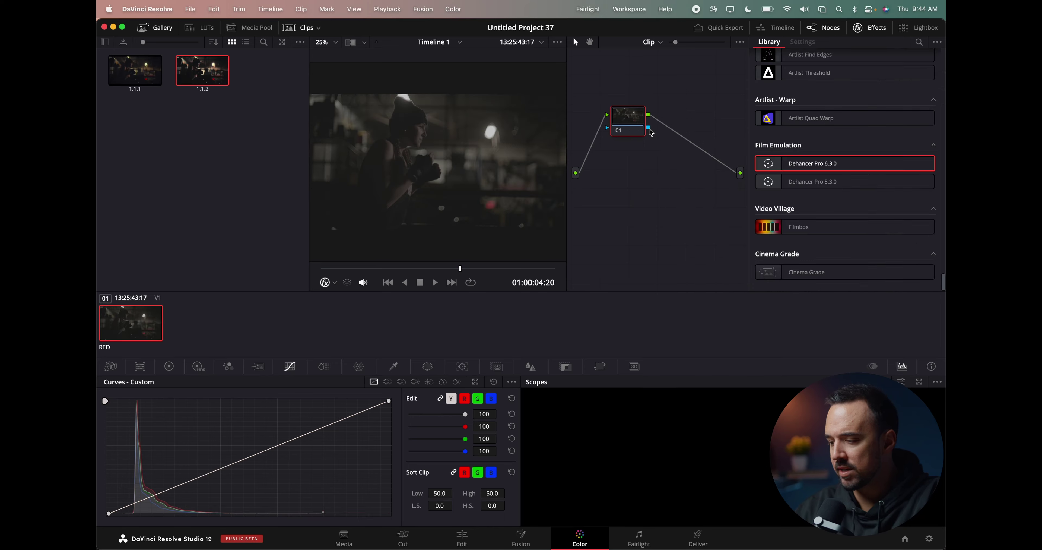
# - Grab a still of the graded frame and export it as a JPEG named 'test'
pyautogui.scroll(-1, 492, 129)
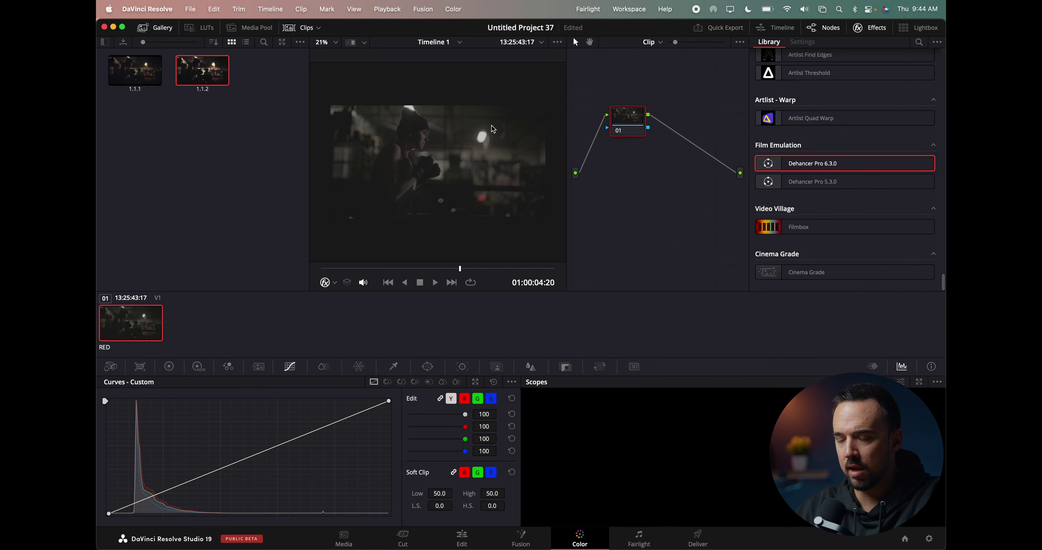
pyautogui.rightClick(468, 148)
pyautogui.click(469, 150)
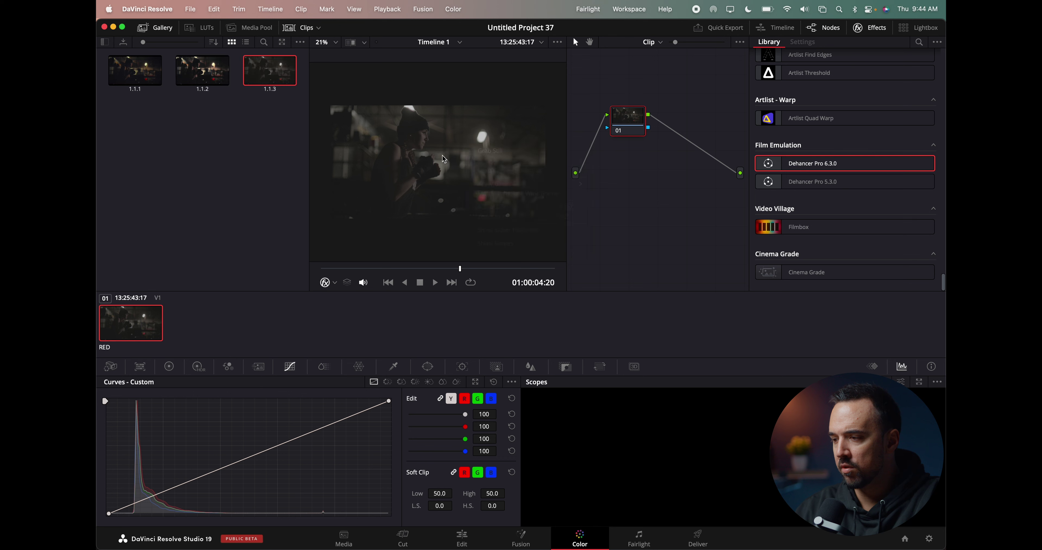
pyautogui.rightClick(287, 86)
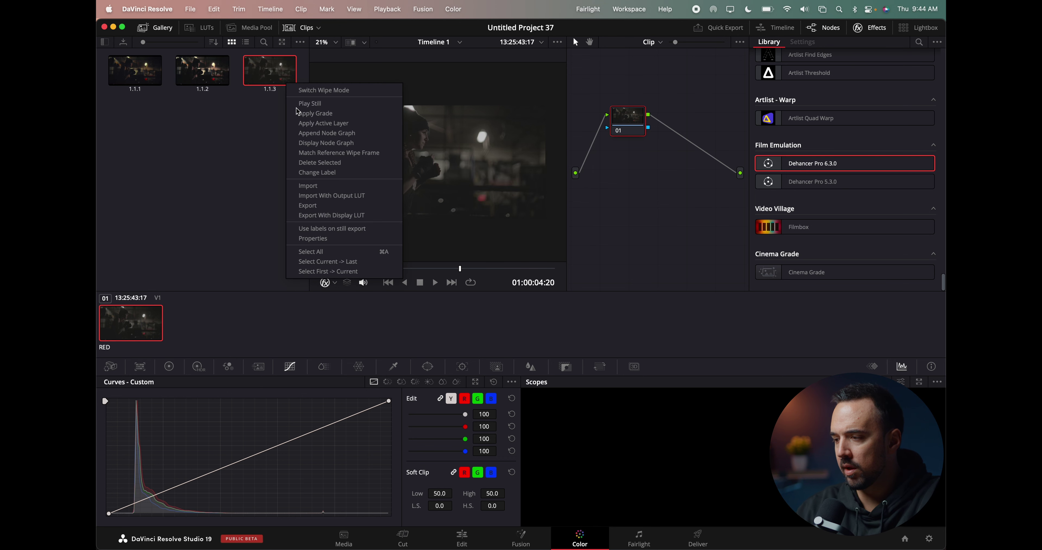
pyautogui.click(325, 207)
pyautogui.write('test')
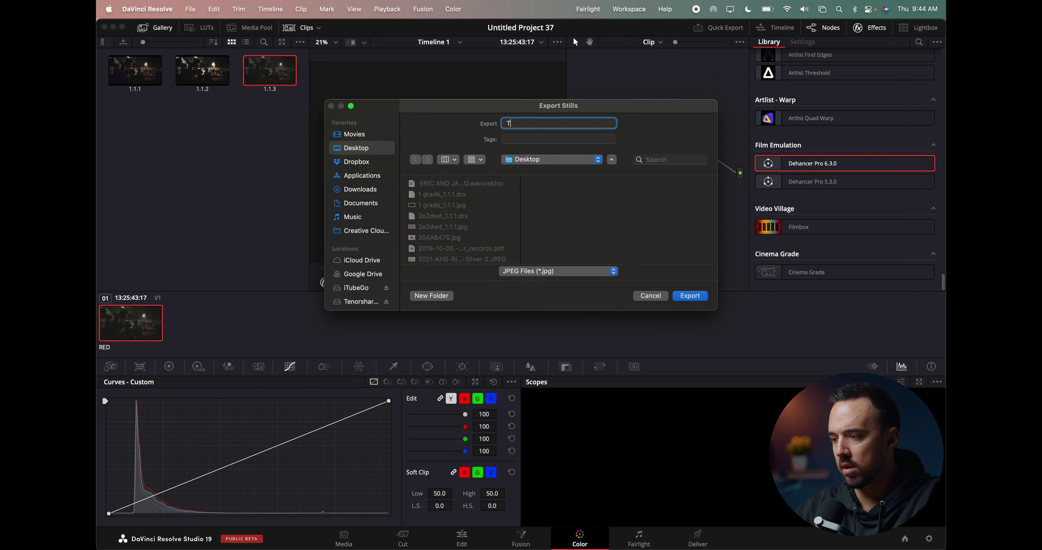
pyautogui.press('Return')
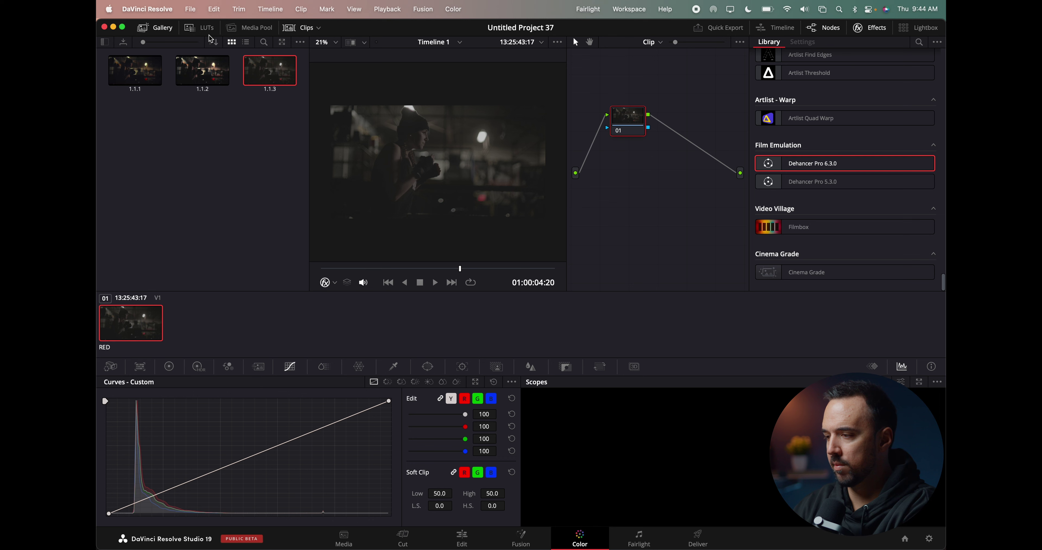
# - Delete still 1.1.3 from the gallery and launch Color.io from the Dock
pyautogui.press('BackSpace')
pyautogui.moveTo(97, 174)
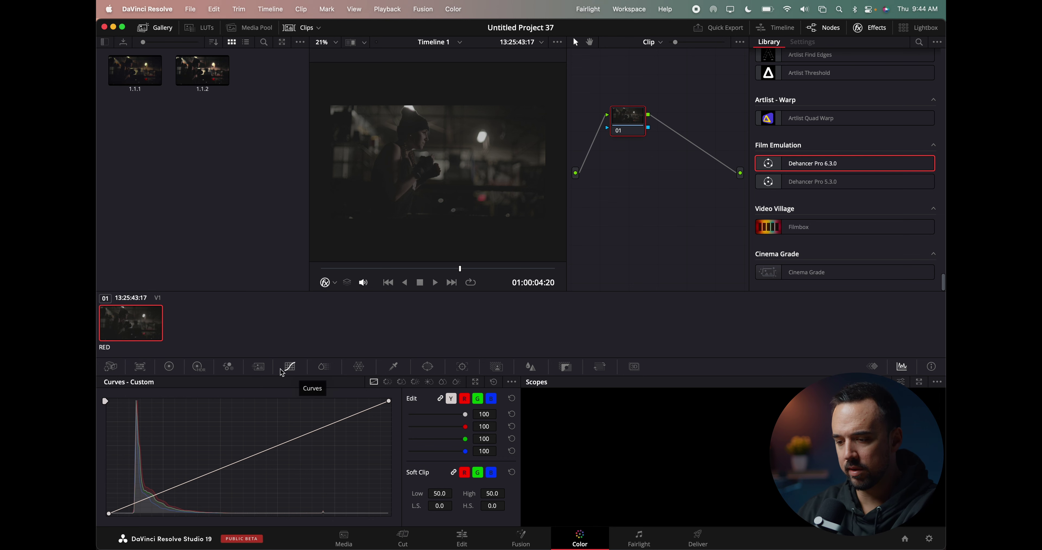
pyautogui.moveTo(103, 439)
pyautogui.click(107, 479)
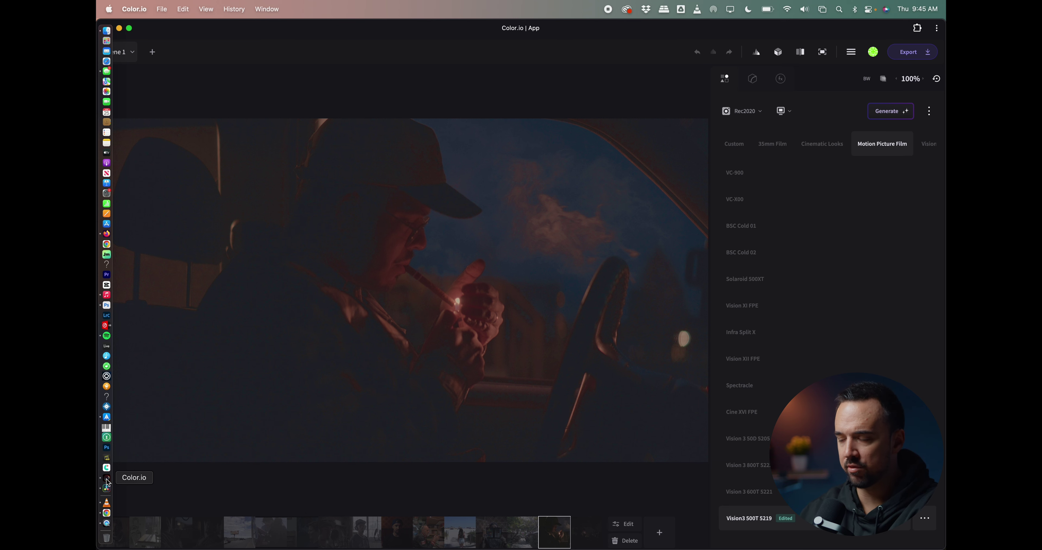
# - Import the exported graded boxer still into the Color.io filmstrip
pyautogui.click(586, 532)
pyautogui.click(662, 533)
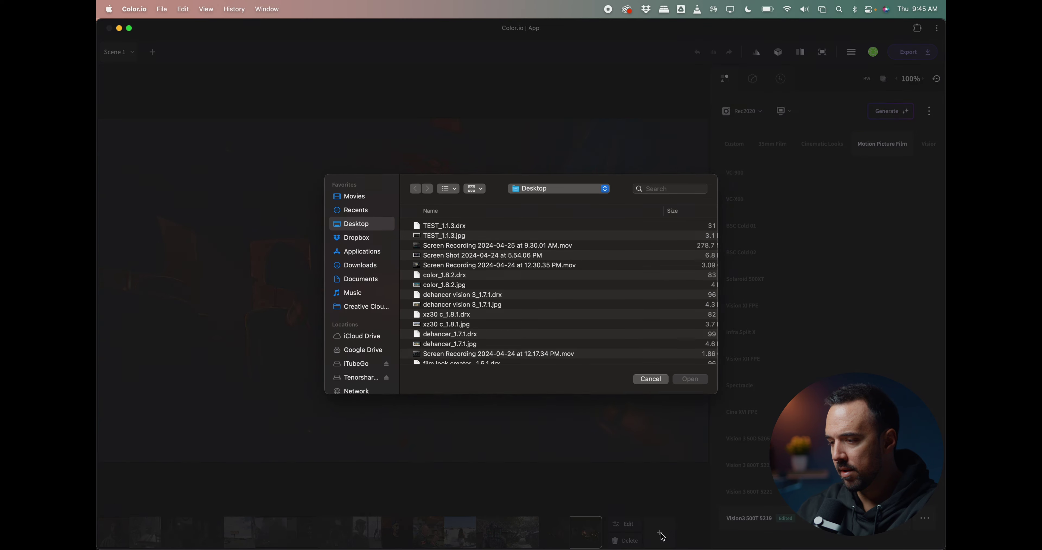
pyautogui.doubleClick(481, 236)
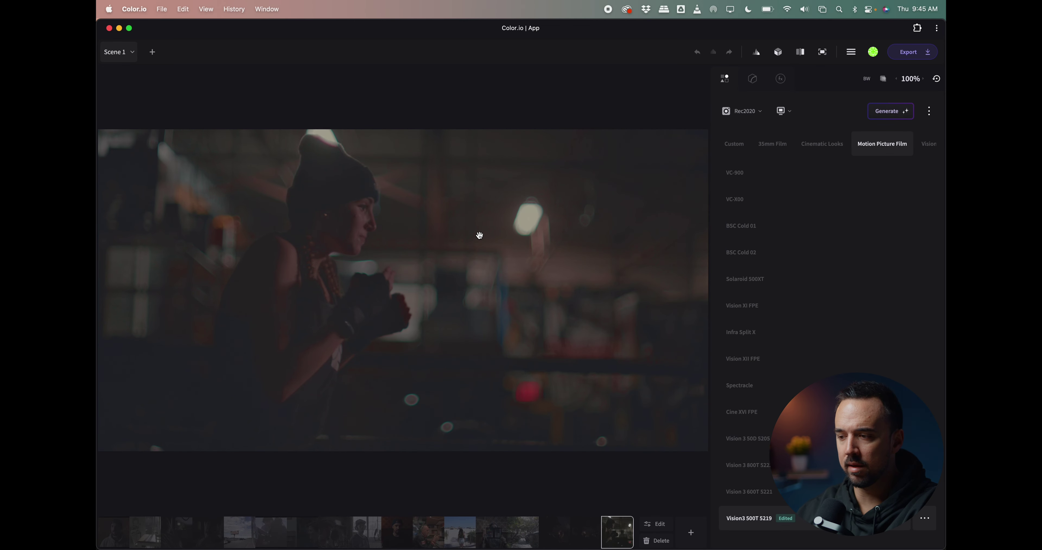
# - Set the input colour space to LOG3G10 RED under the RED category
pyautogui.click(762, 114)
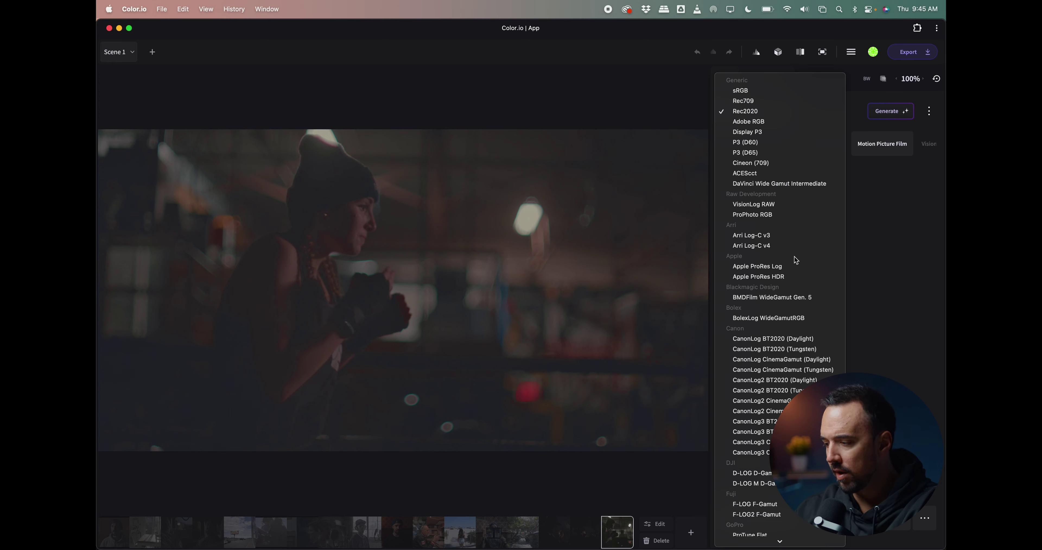
pyautogui.scroll(-10, 788, 194)
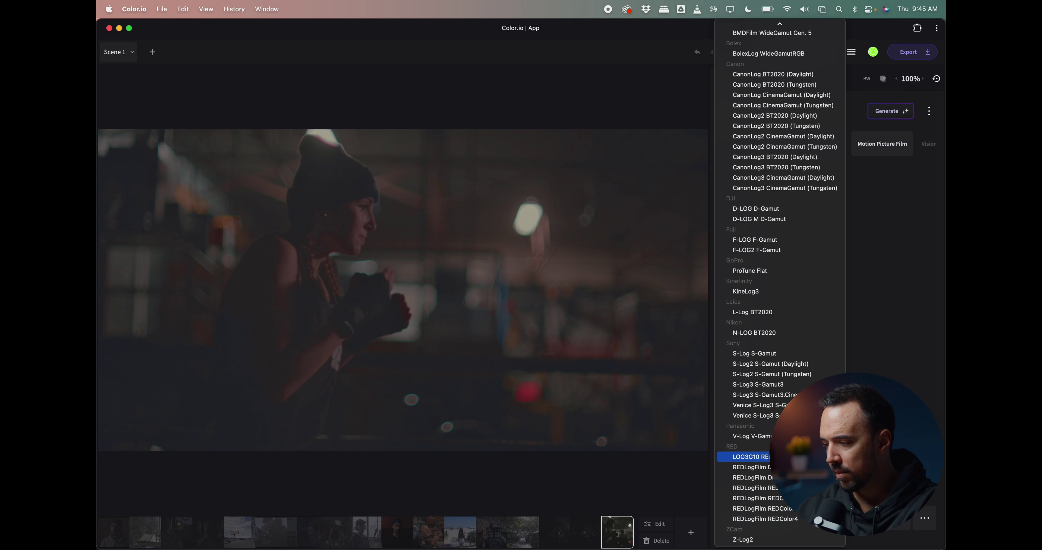
pyautogui.click(752, 457)
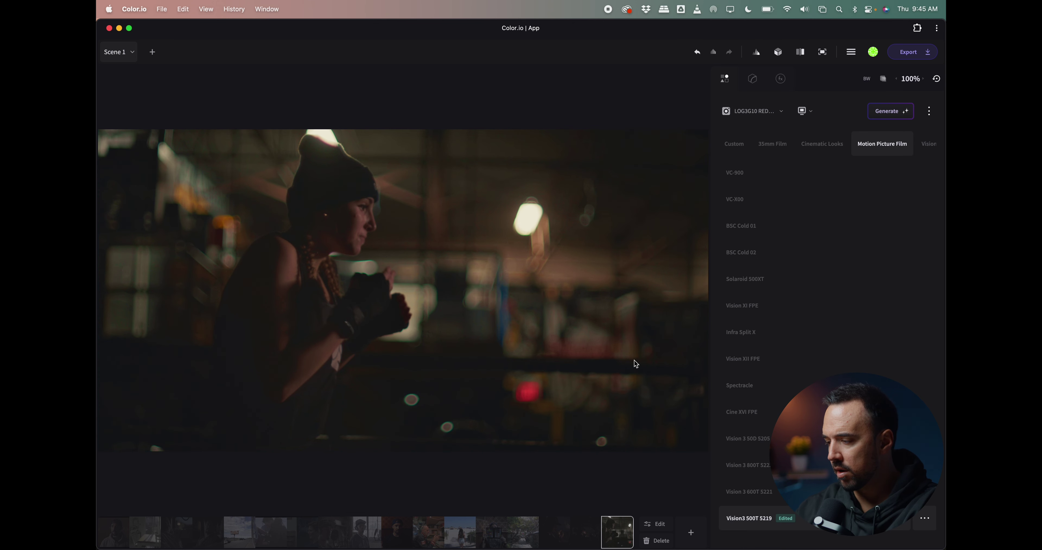